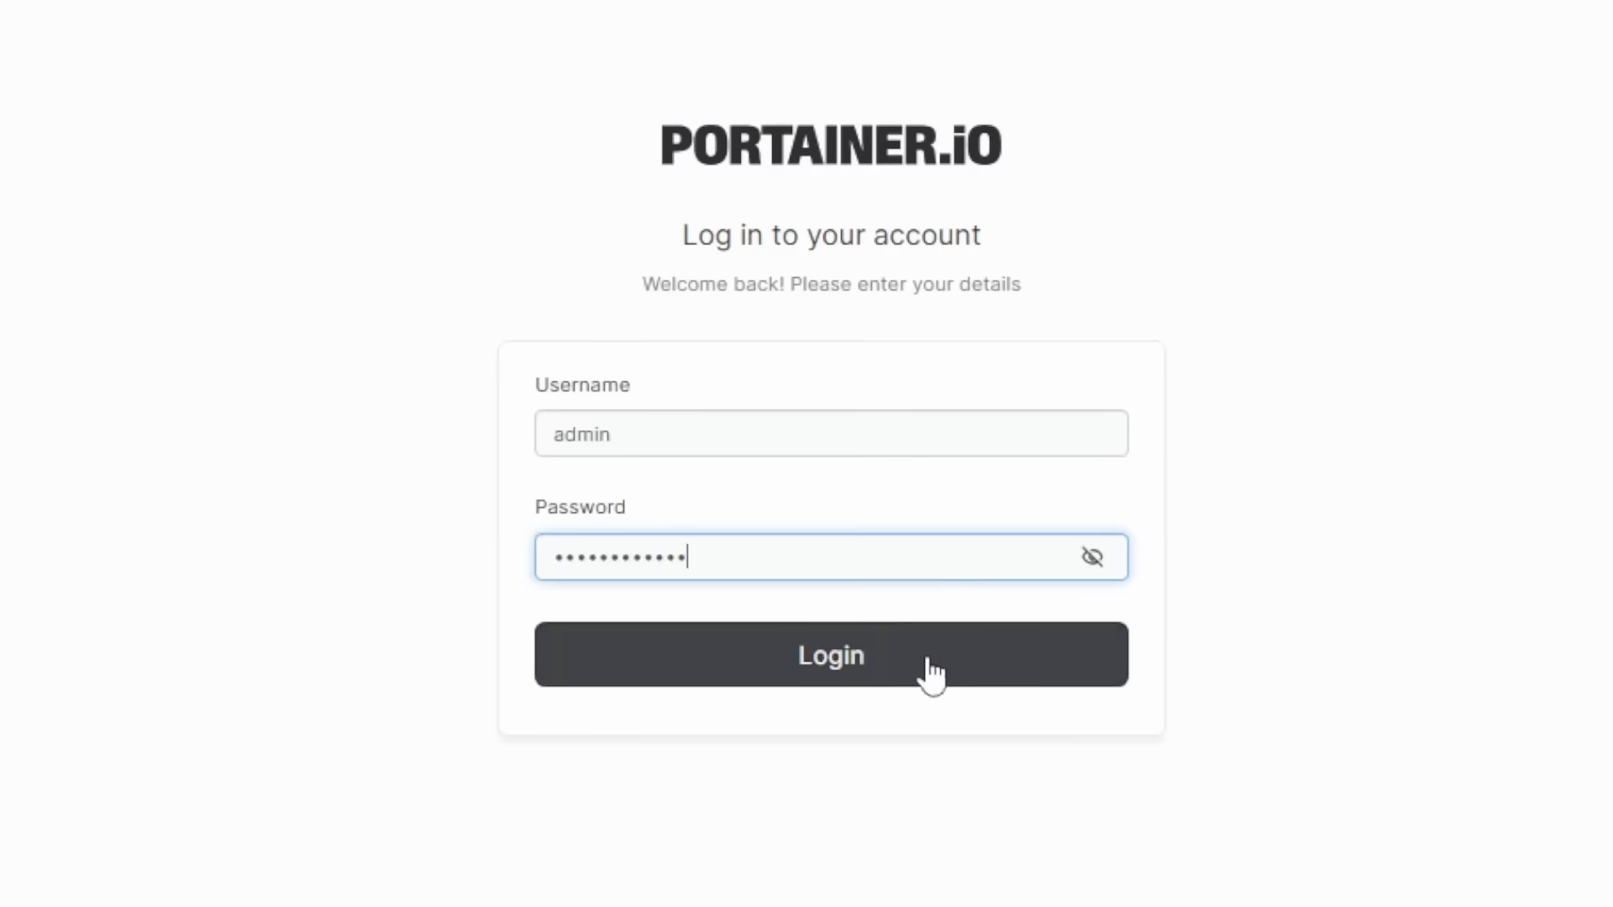
# Step: Sign in, open the local environment and show its containers list
pyautogui.click(930, 675)
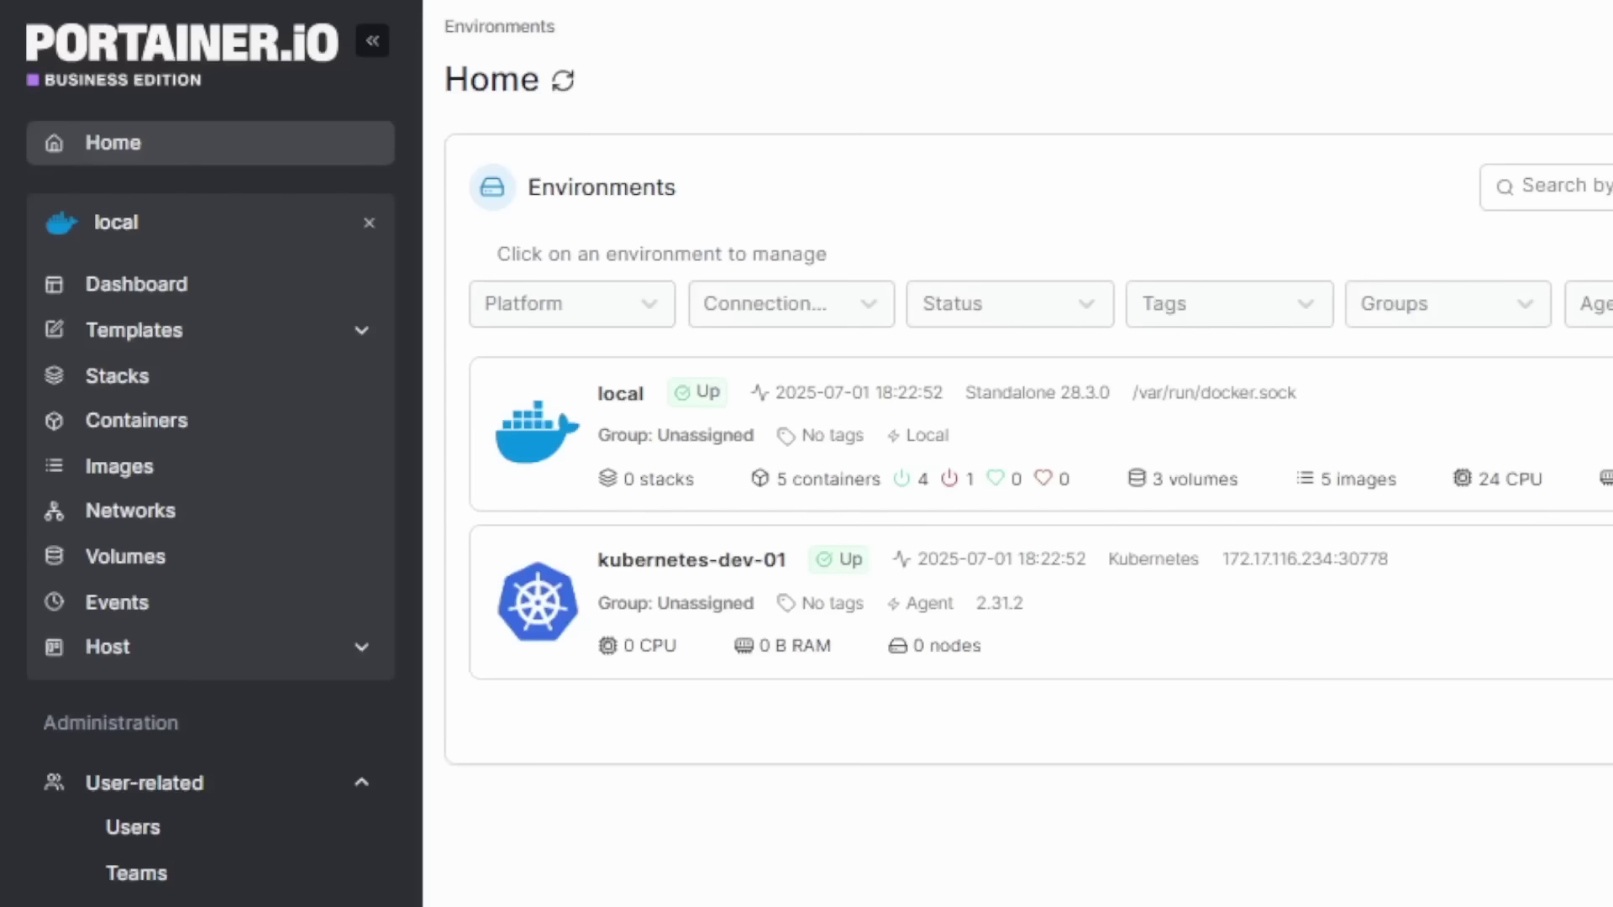
pyautogui.click(645, 476)
pyautogui.click(154, 428)
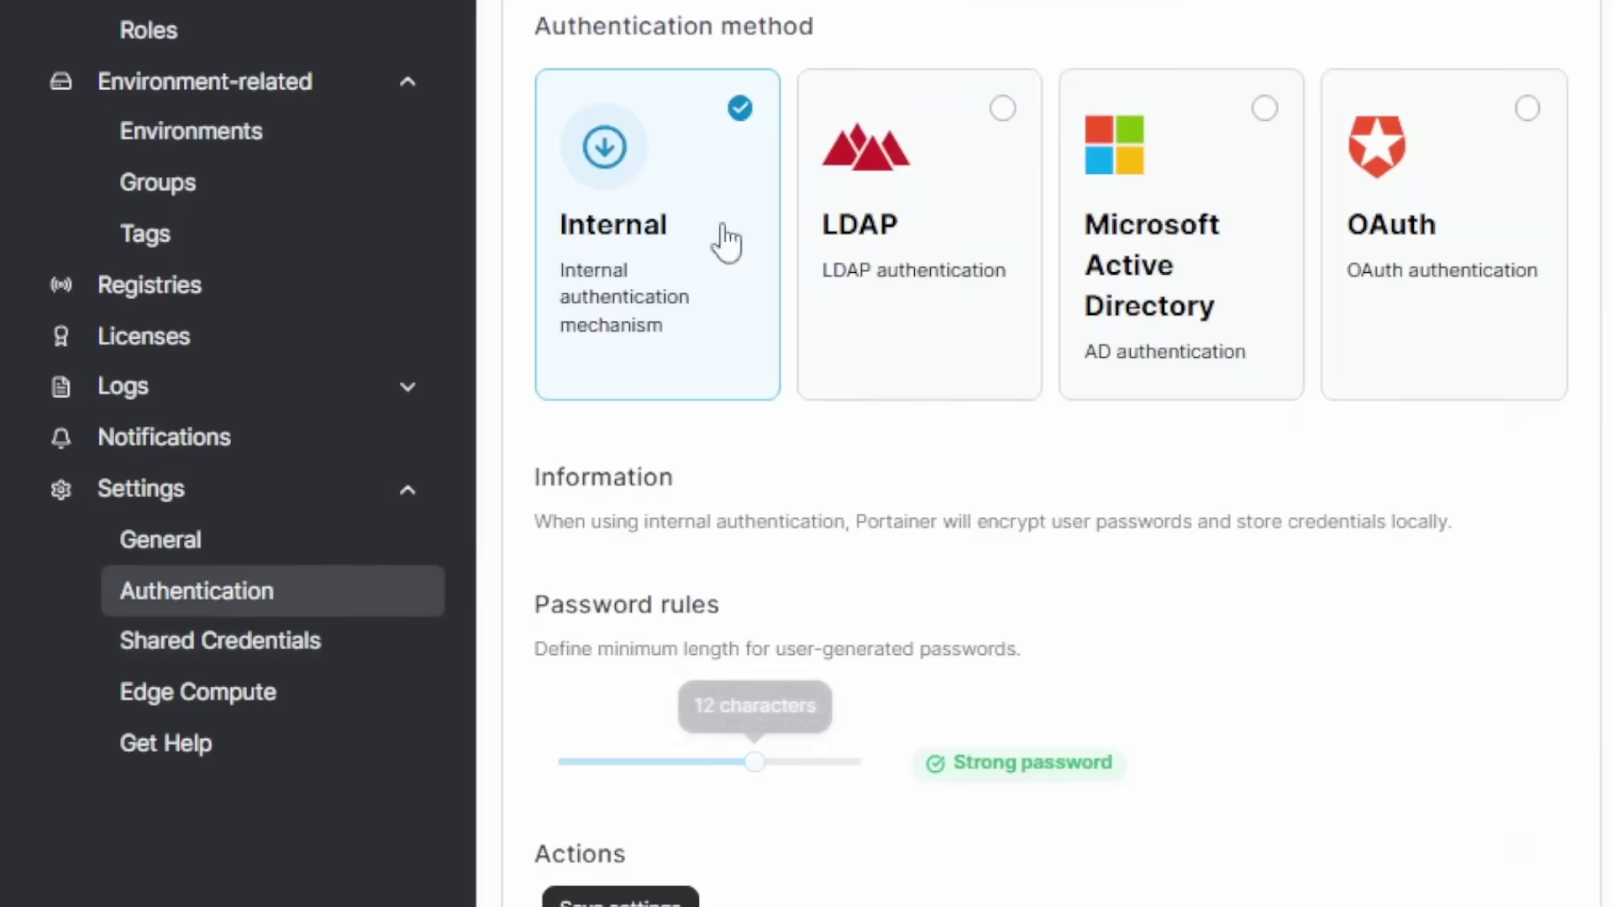
# Step: Set authentication to LDAP, then Microsoft Active Directory
pyautogui.click(908, 190)
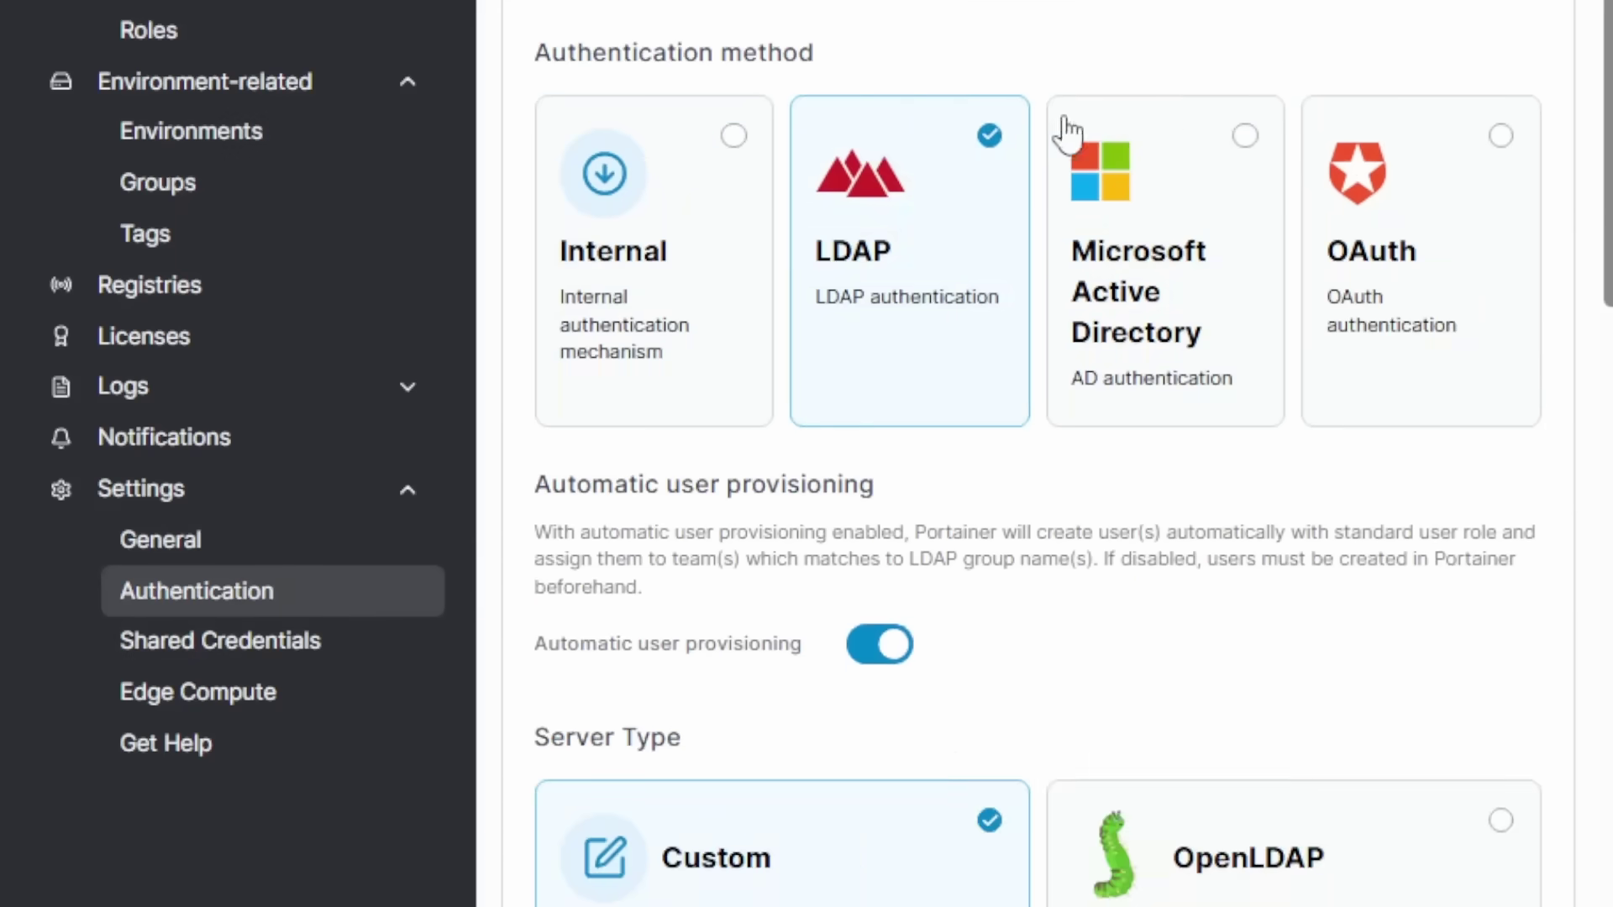
pyautogui.click(1246, 141)
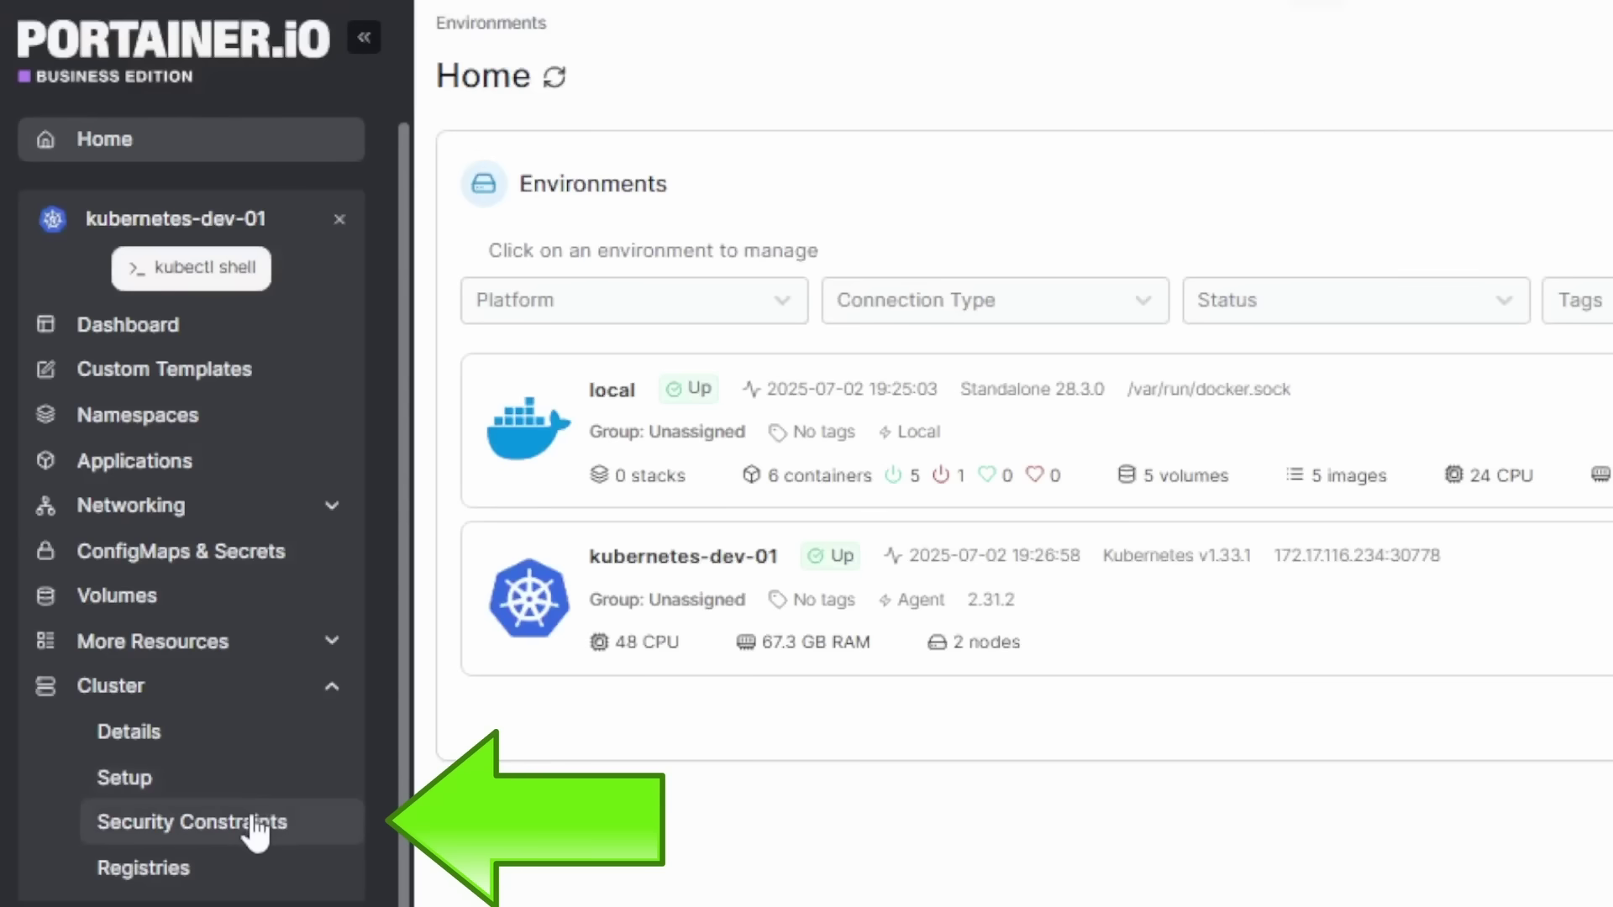
# Step: Enable pod security constraints in the cluster's security settings
pyautogui.click(256, 833)
pyautogui.moveTo(539, 184); pyautogui.dragTo(867, 221)
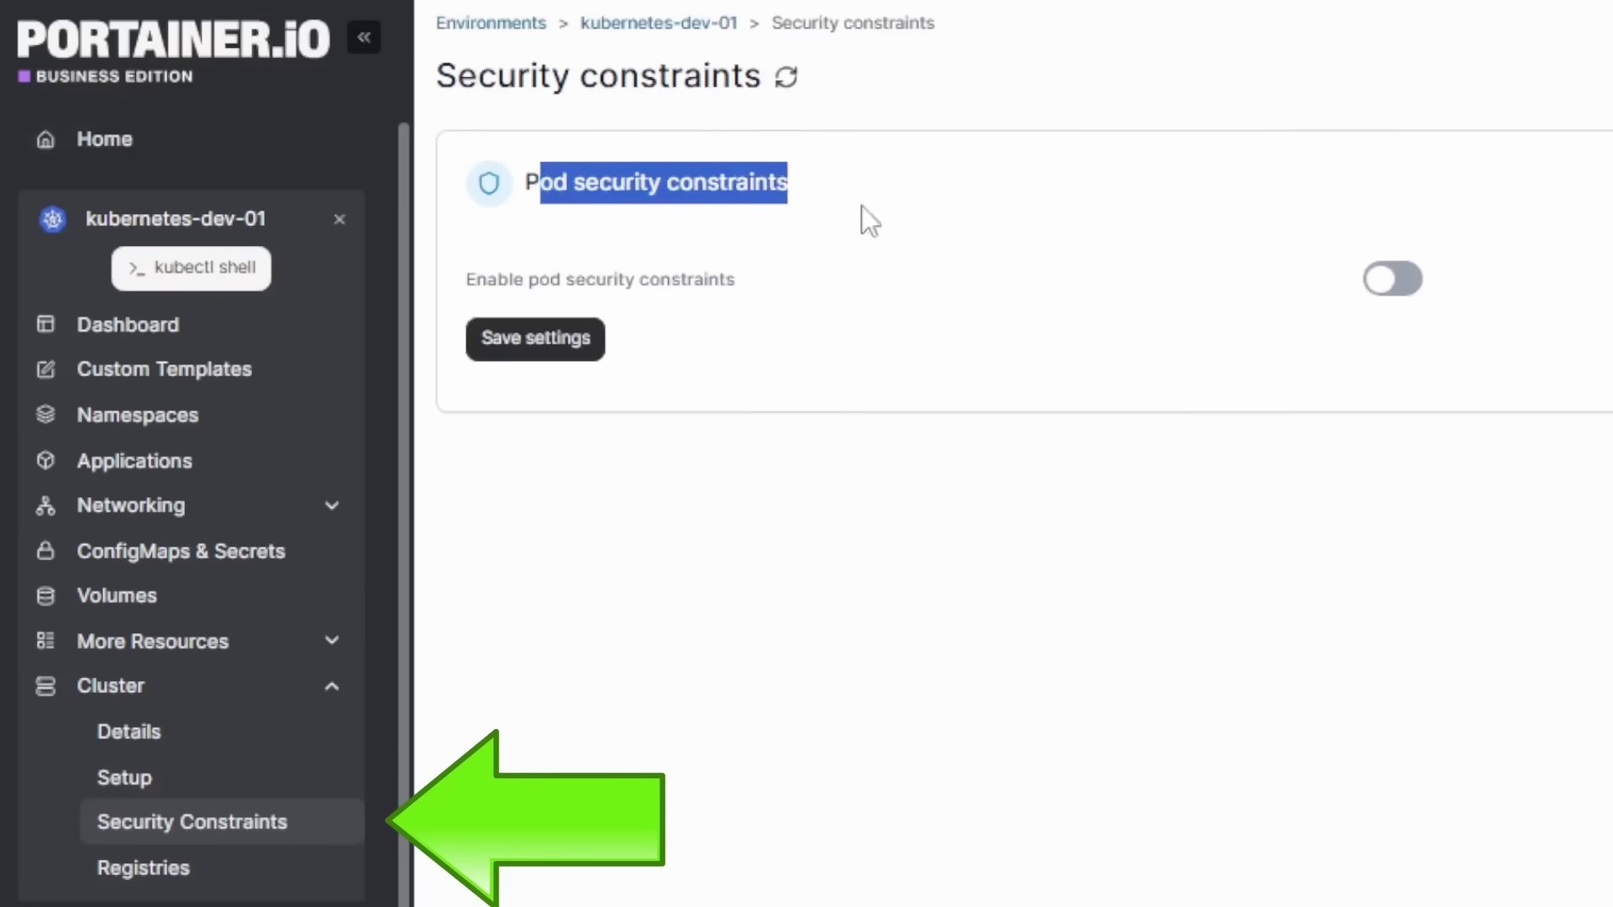
pyautogui.click(1394, 283)
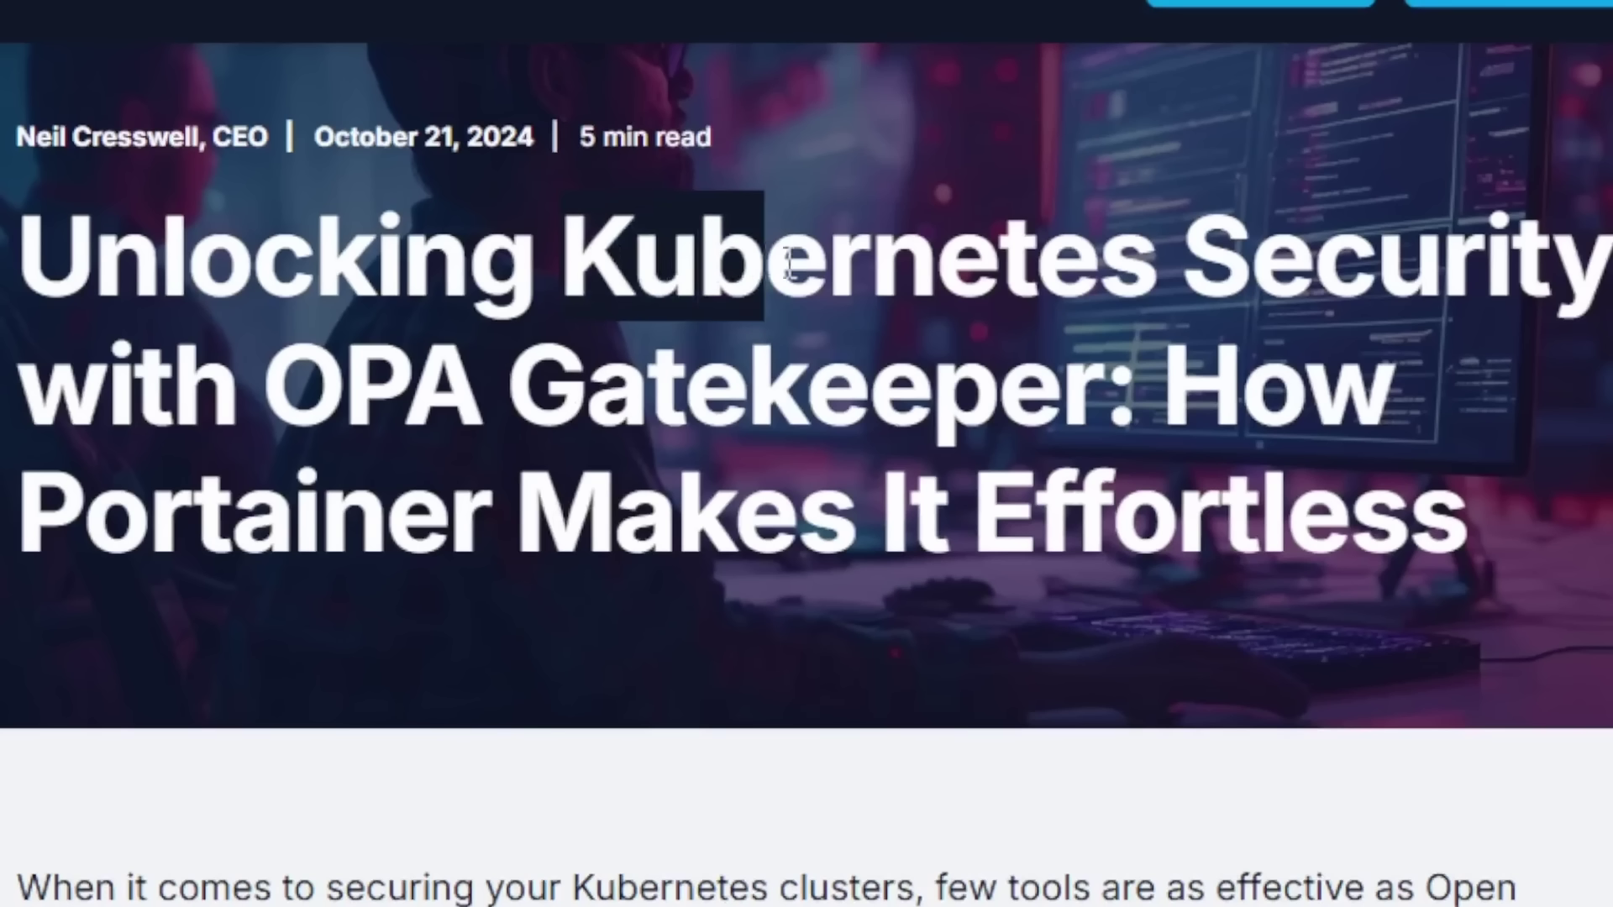
# Step: Turn on namespace resource quotas with about 8064 MB memory limit and 0.4 CPU request
pyautogui.moveTo(662, 524); pyautogui.dragTo(828, 527)
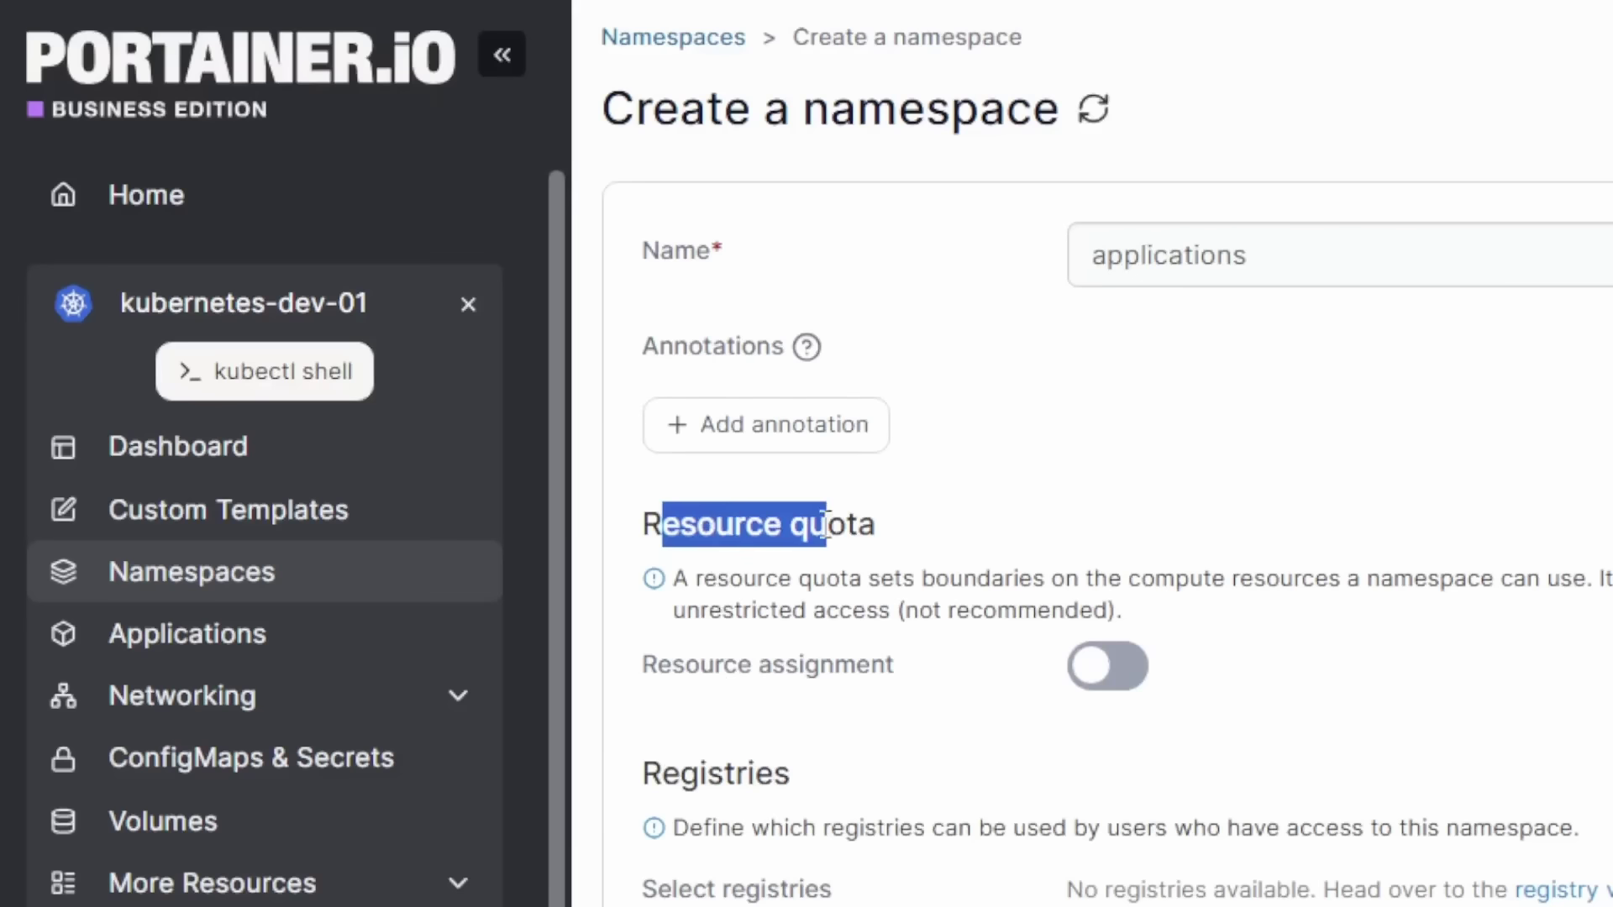
pyautogui.click(1106, 666)
pyautogui.scroll(-2, 1066, 687)
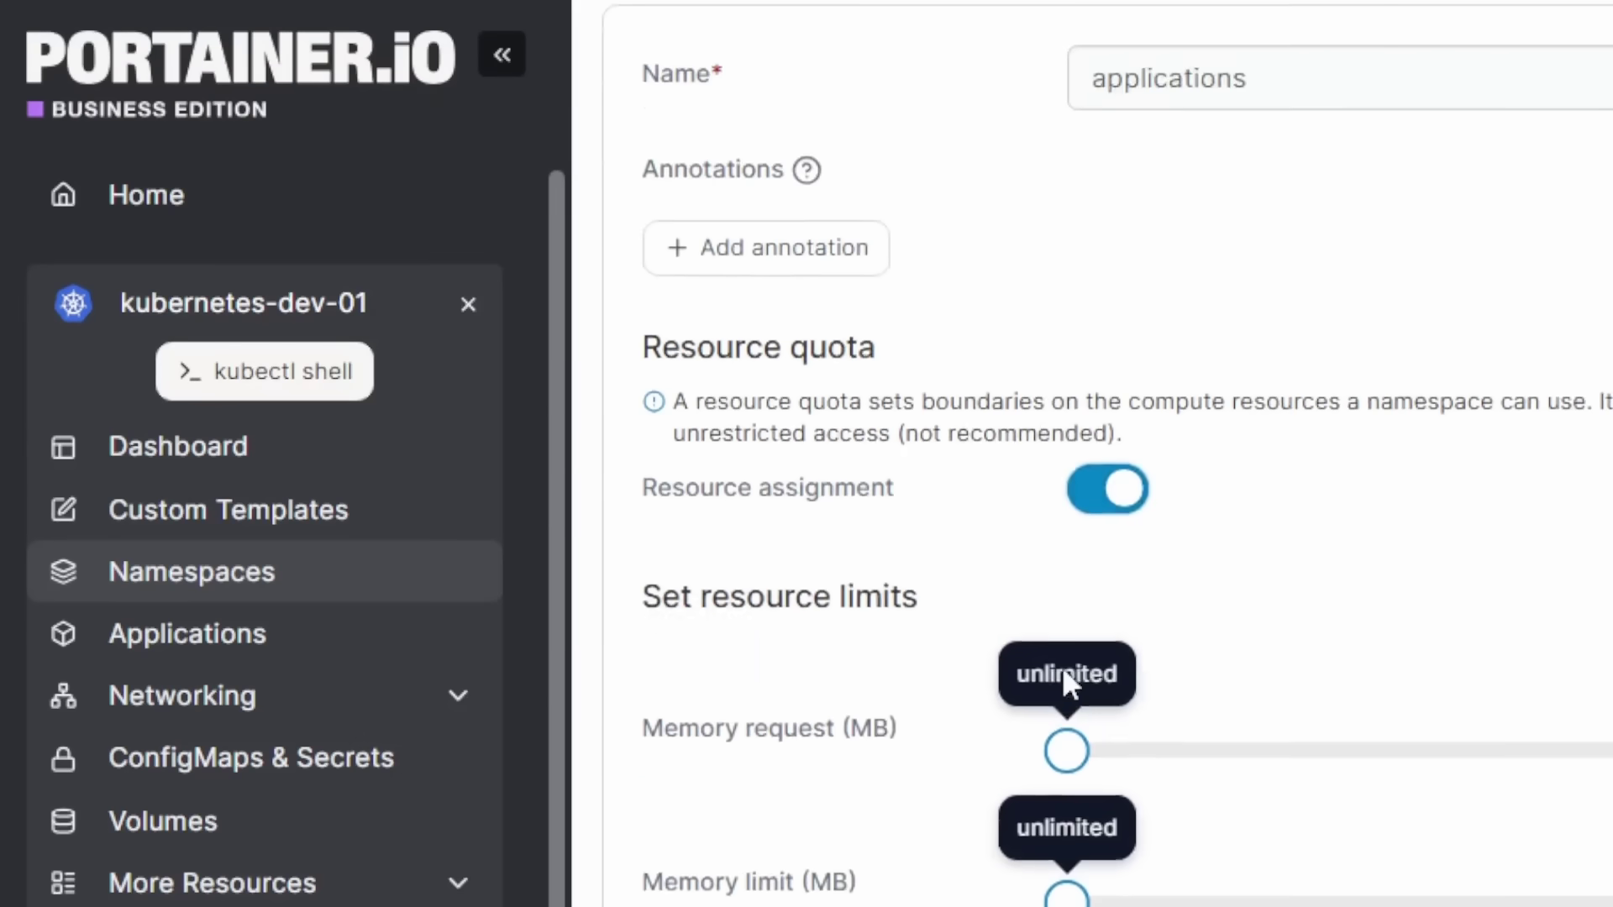
pyautogui.scroll(-2, 1062, 673)
pyautogui.scroll(-1, 933, 556)
pyautogui.scroll(-1, 932, 555)
pyautogui.moveTo(664, 352); pyautogui.dragTo(772, 382)
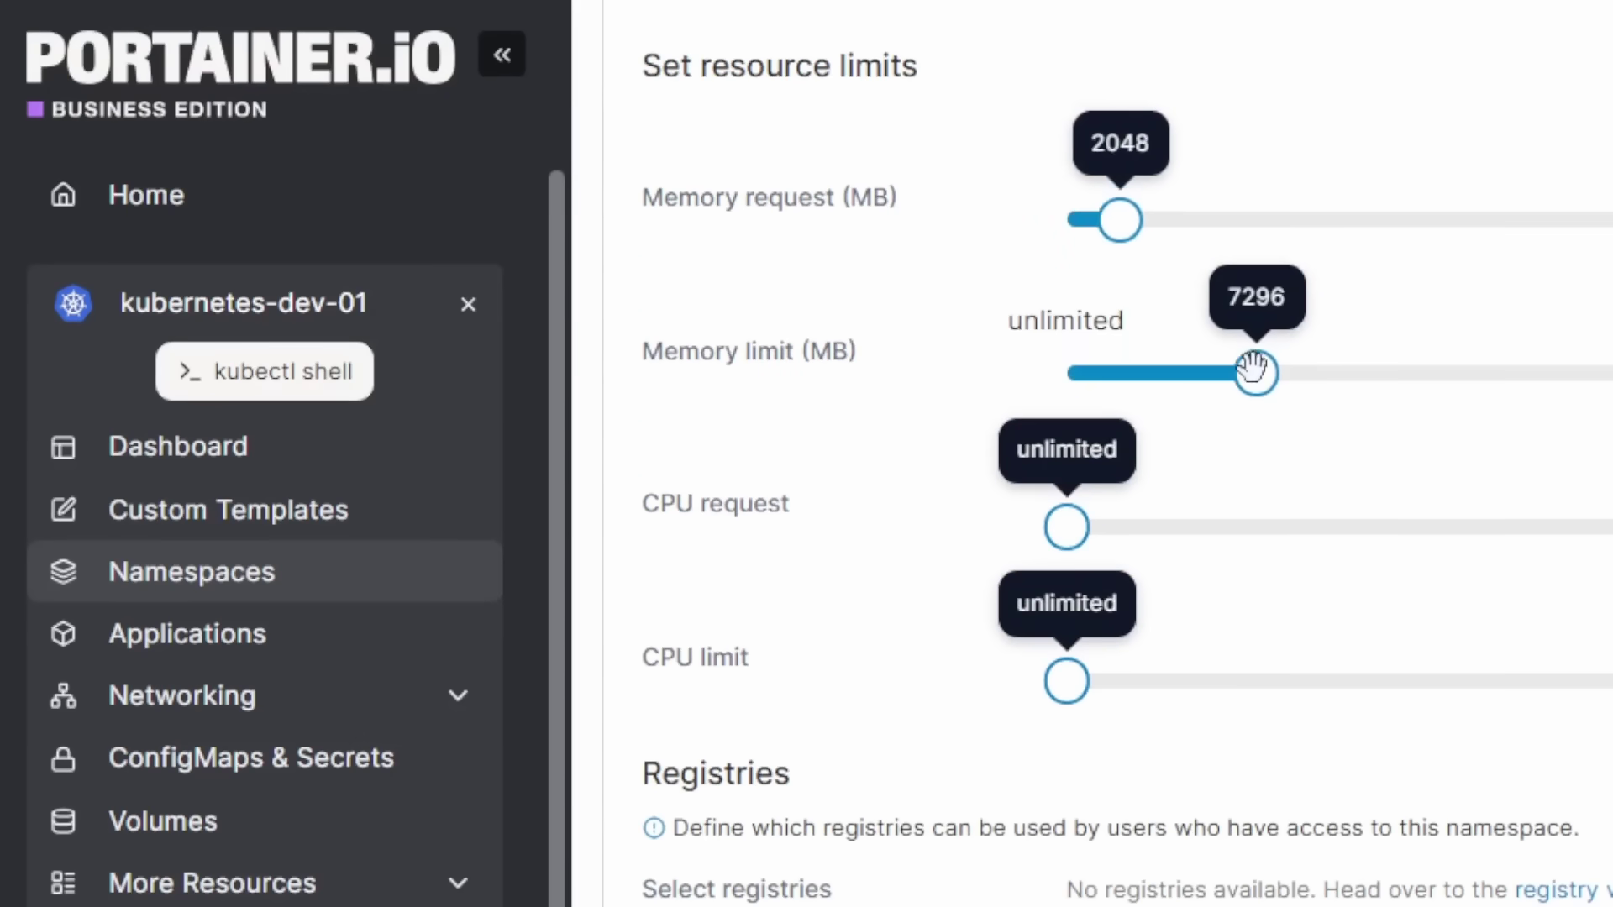
pyautogui.moveTo(1281, 375); pyautogui.dragTo(1275, 373)
pyautogui.moveTo(1066, 527); pyautogui.dragTo(1098, 524)
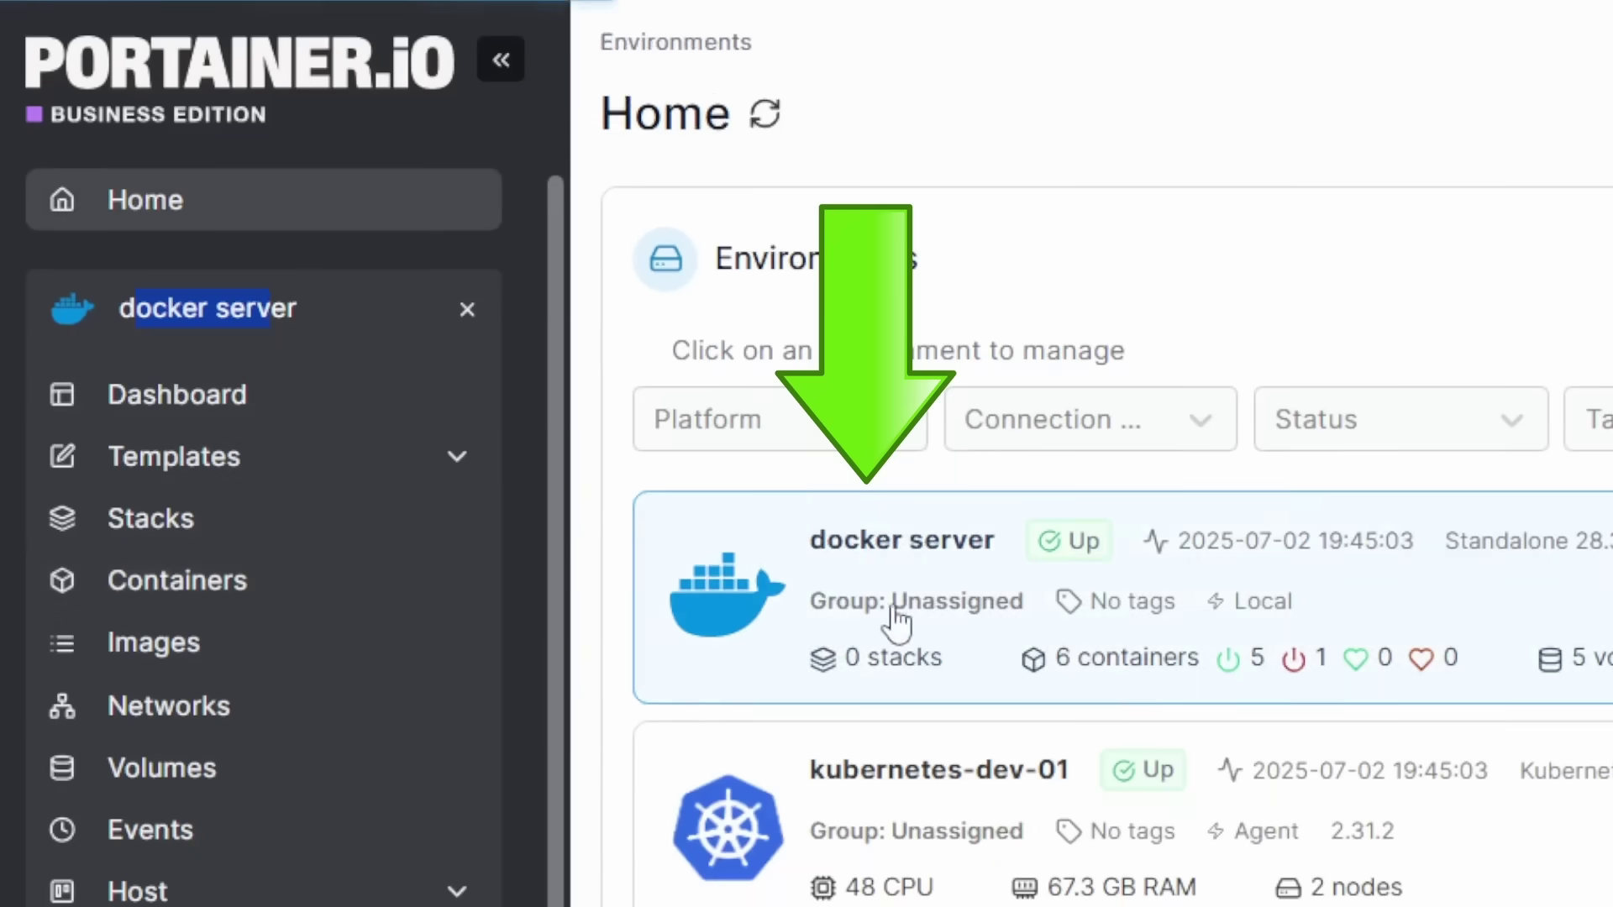
pyautogui.write('nginx:')
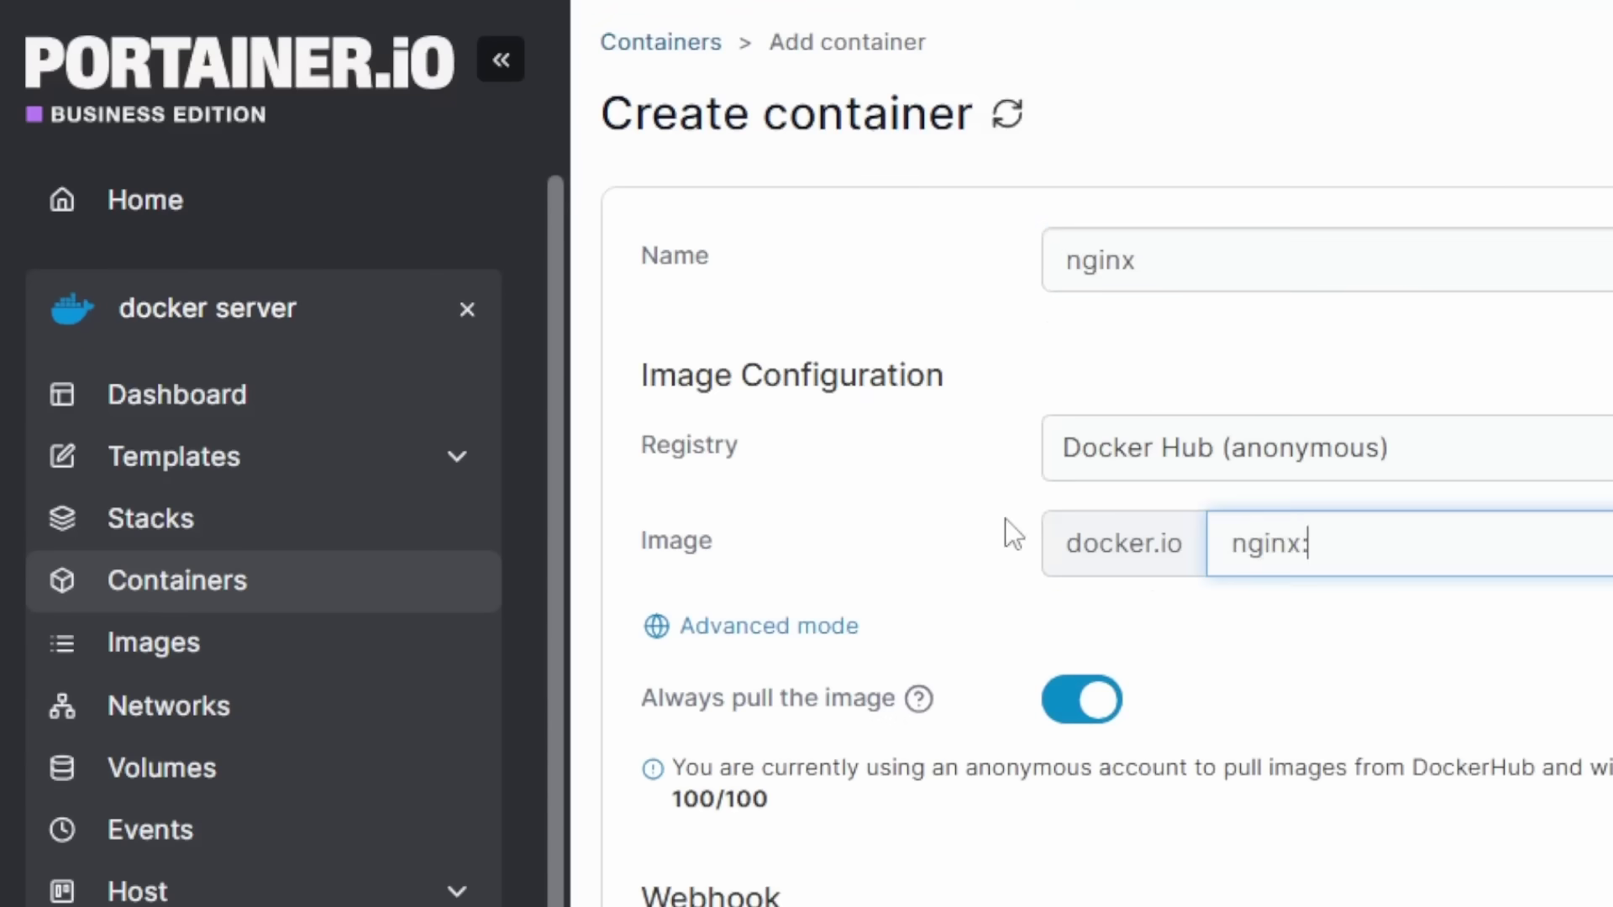
pyautogui.scroll(-10, 819, 553)
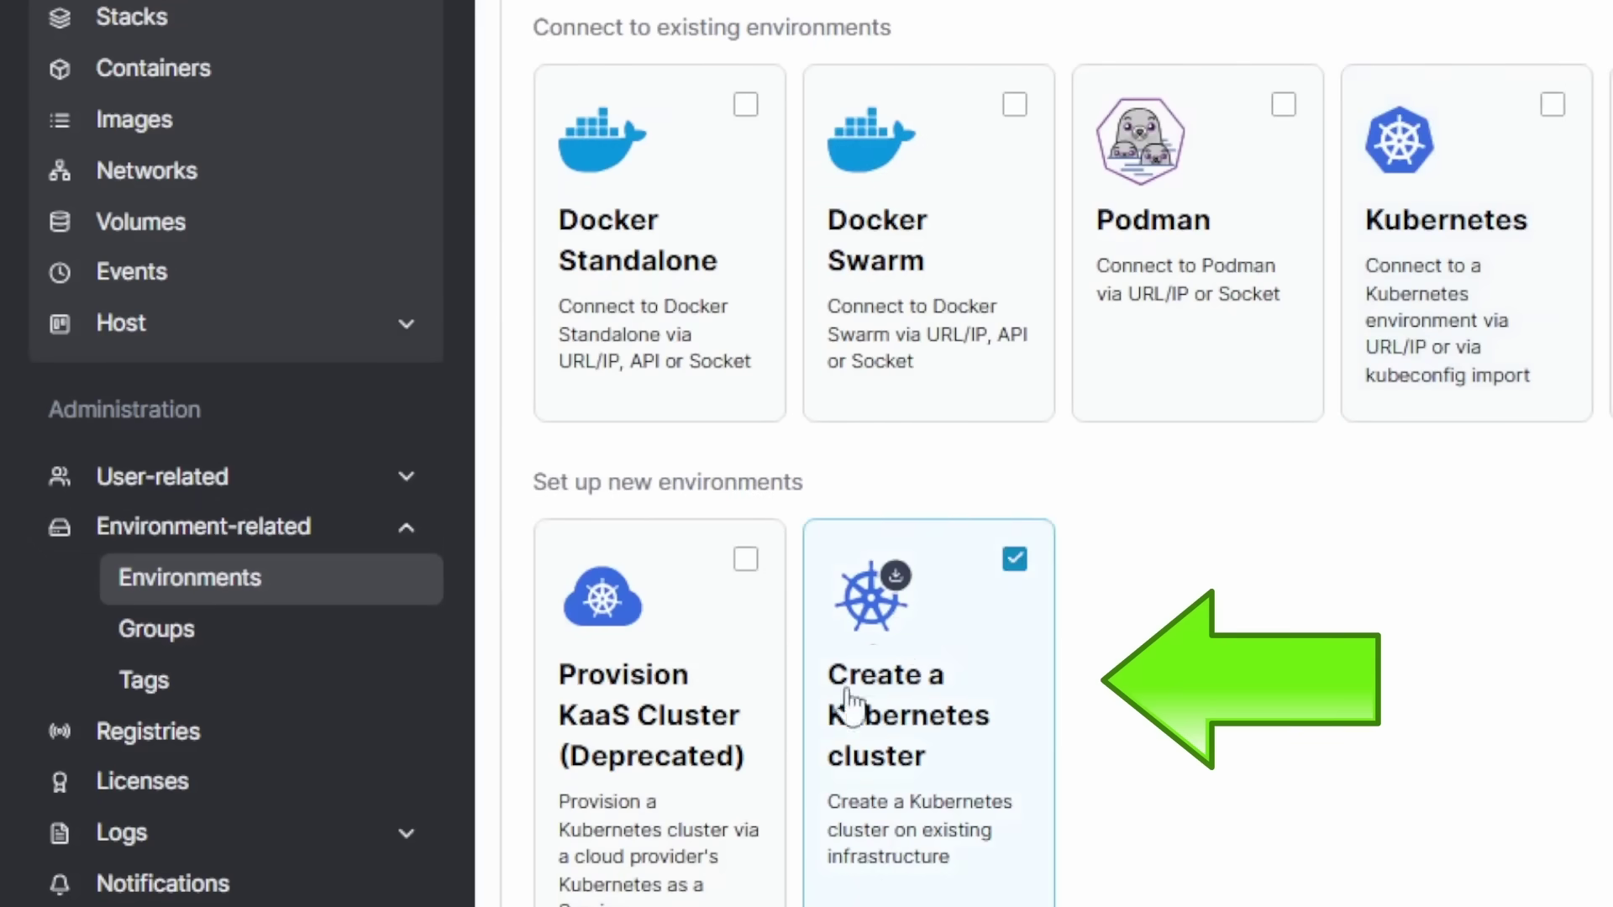
# Step: Choose a new Kubernetes cluster, deploy from a Helm chart and enable GitOps updates
pyautogui.click(1552, 106)
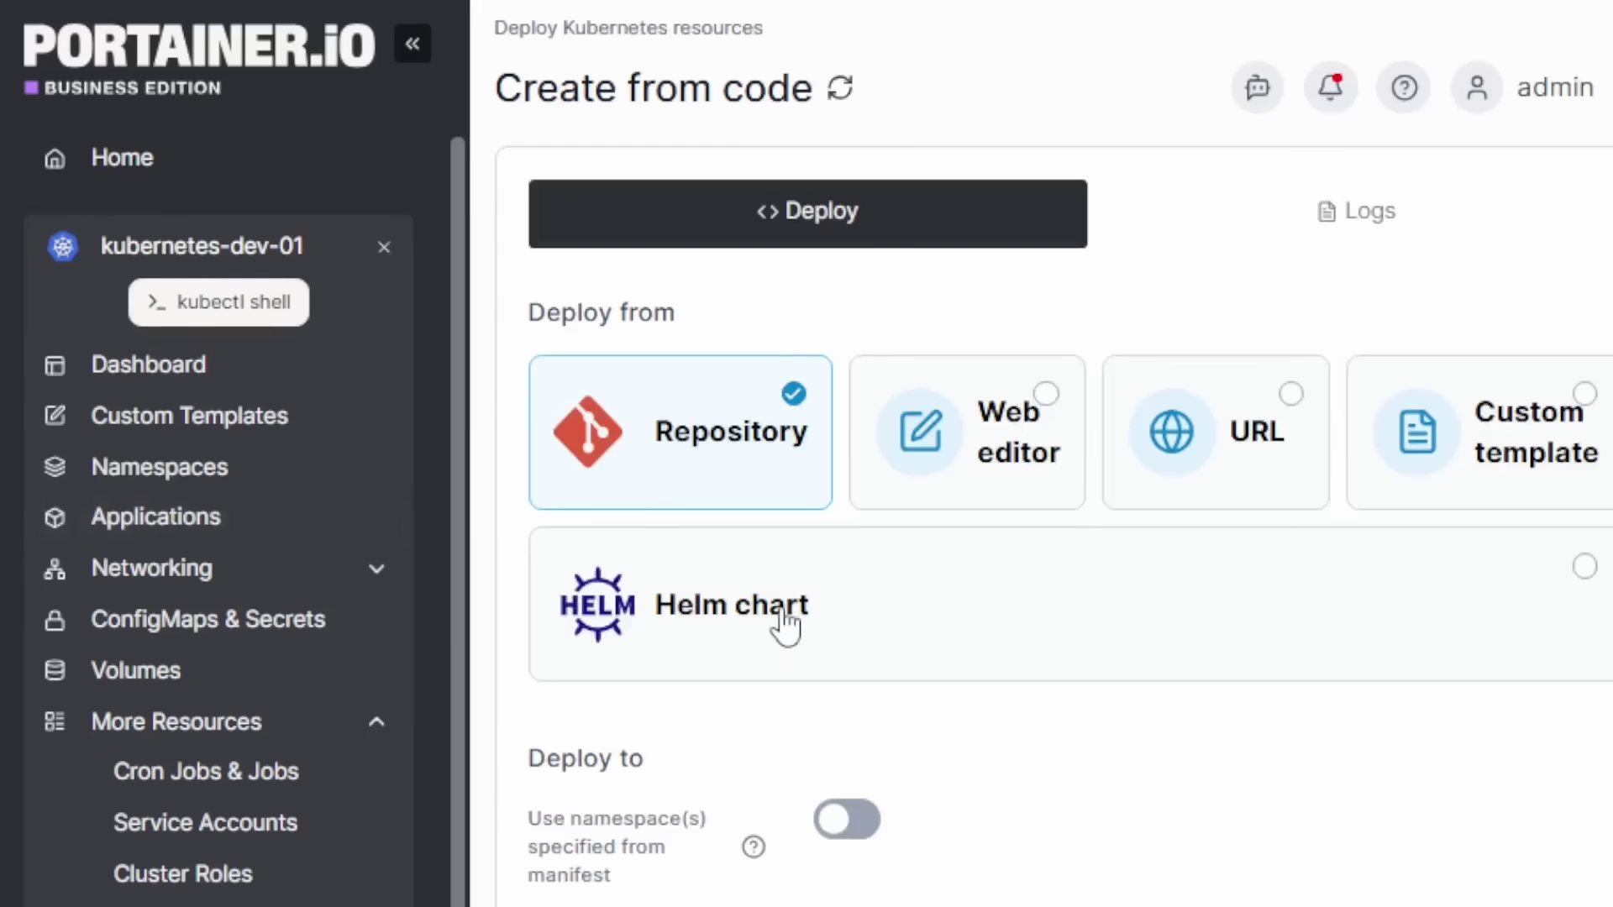
pyautogui.click(753, 667)
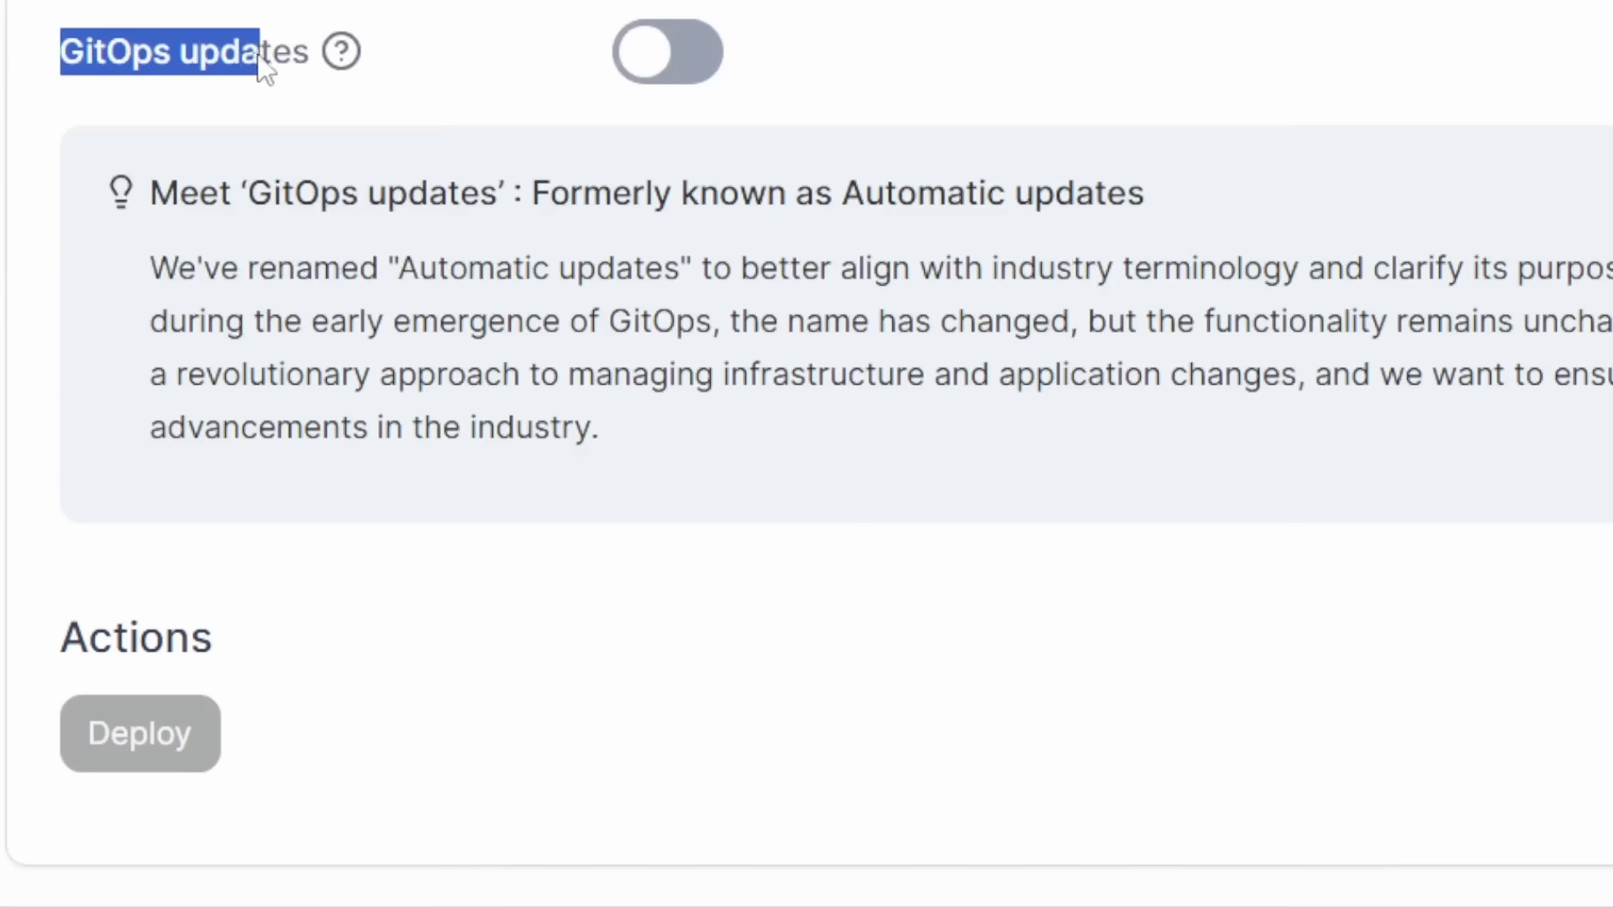
pyautogui.click(672, 56)
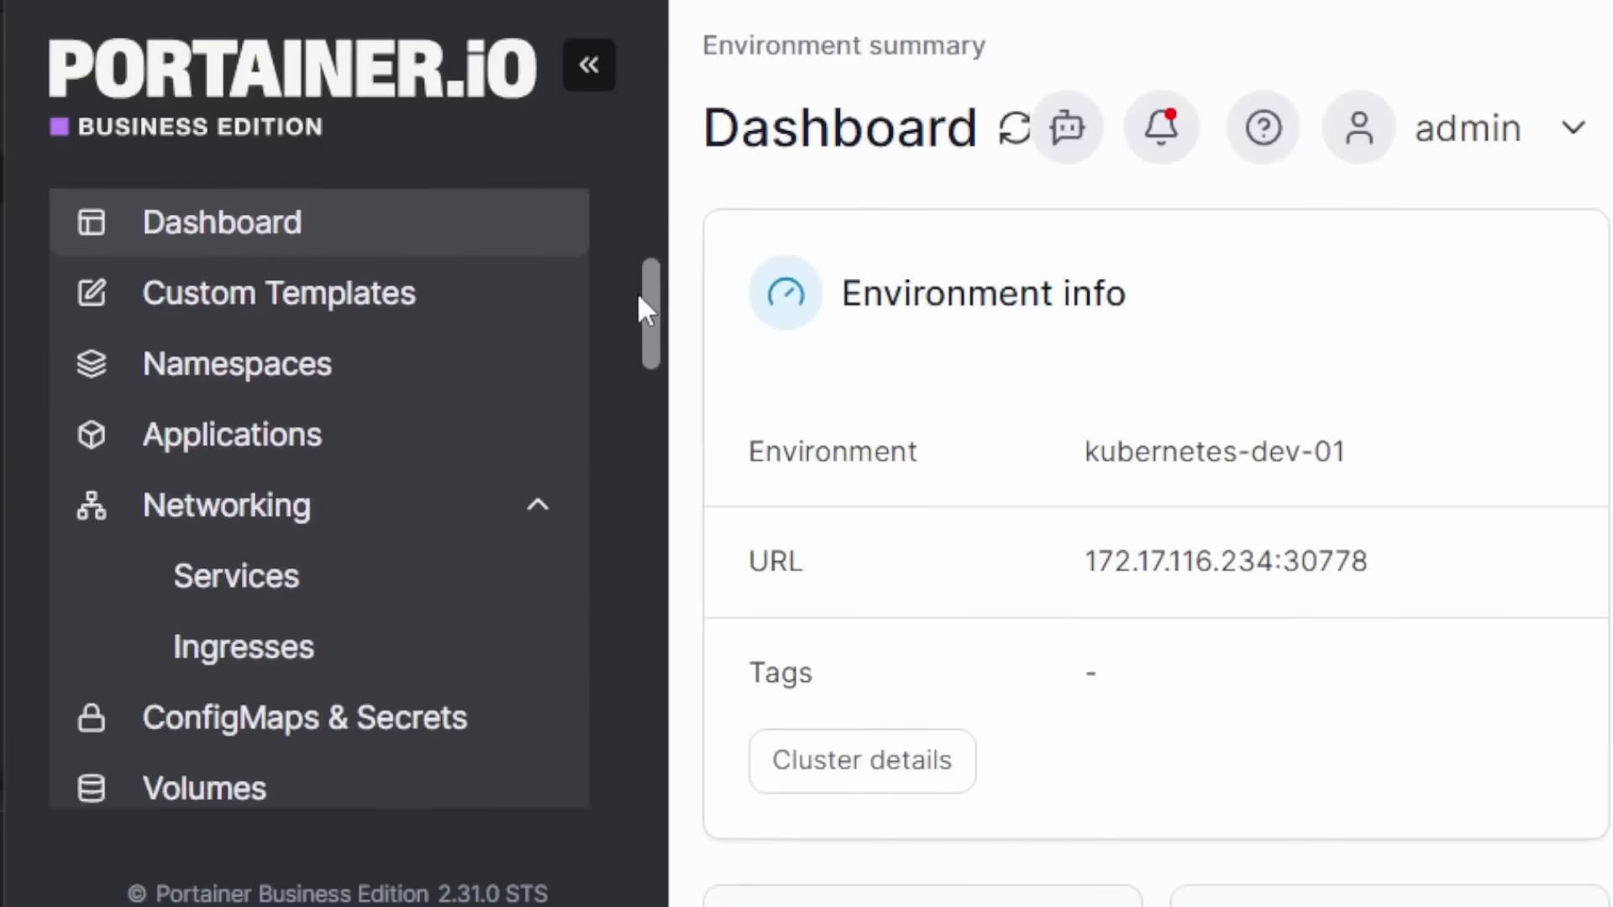
pyautogui.scroll(-2, 623, 333)
pyautogui.scroll(-2, 613, 355)
pyautogui.scroll(-2, 604, 381)
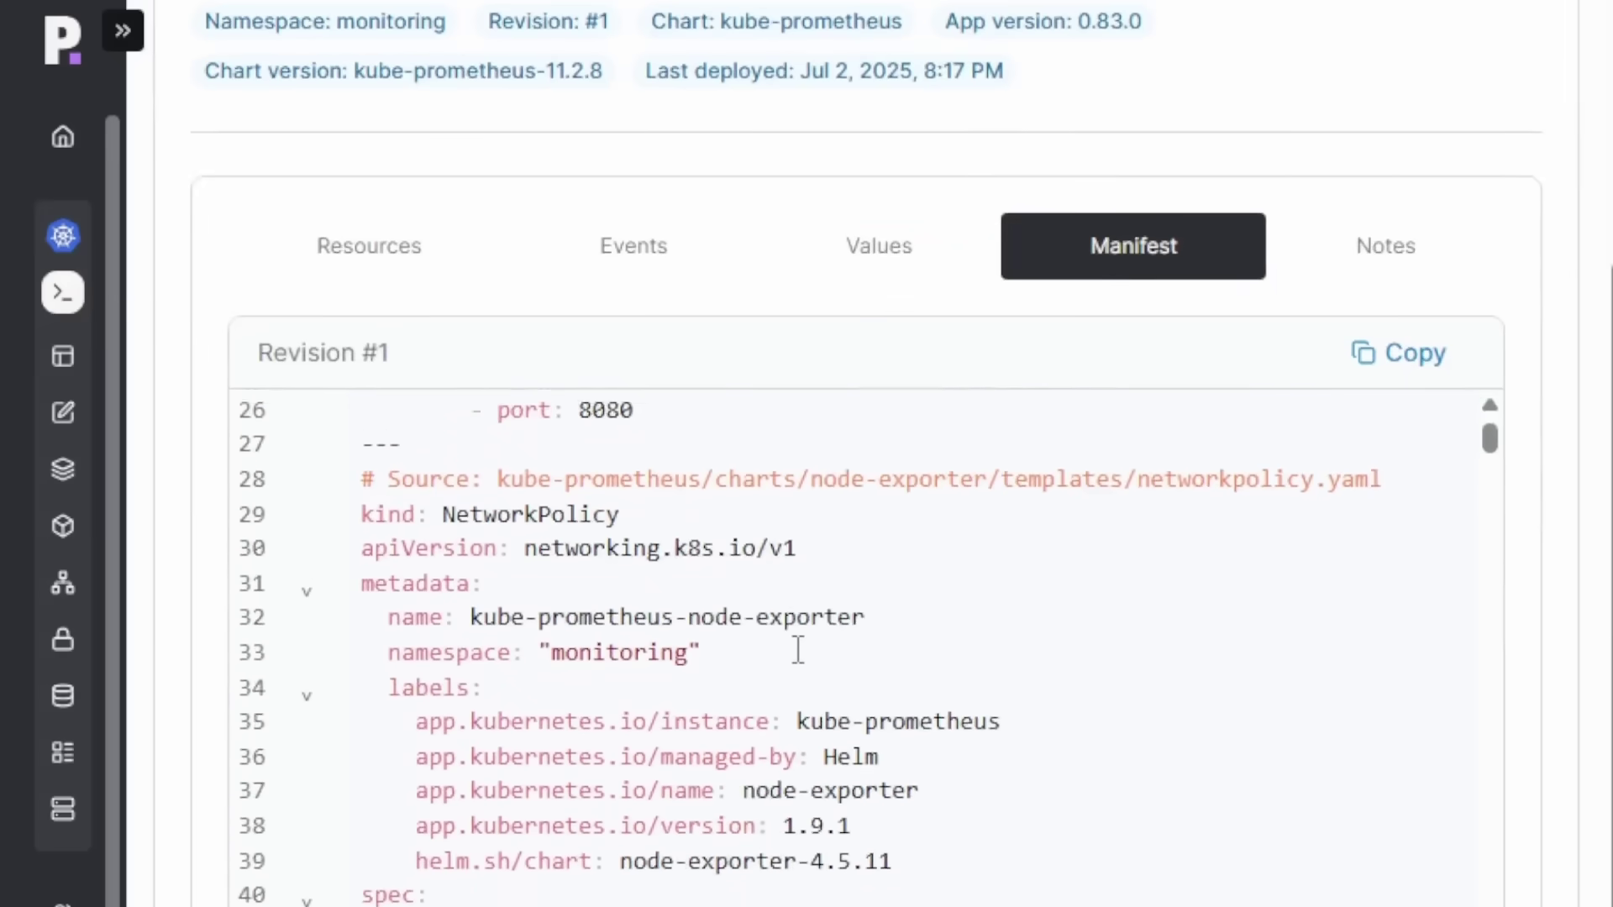
pyautogui.scroll(-3, 796, 648)
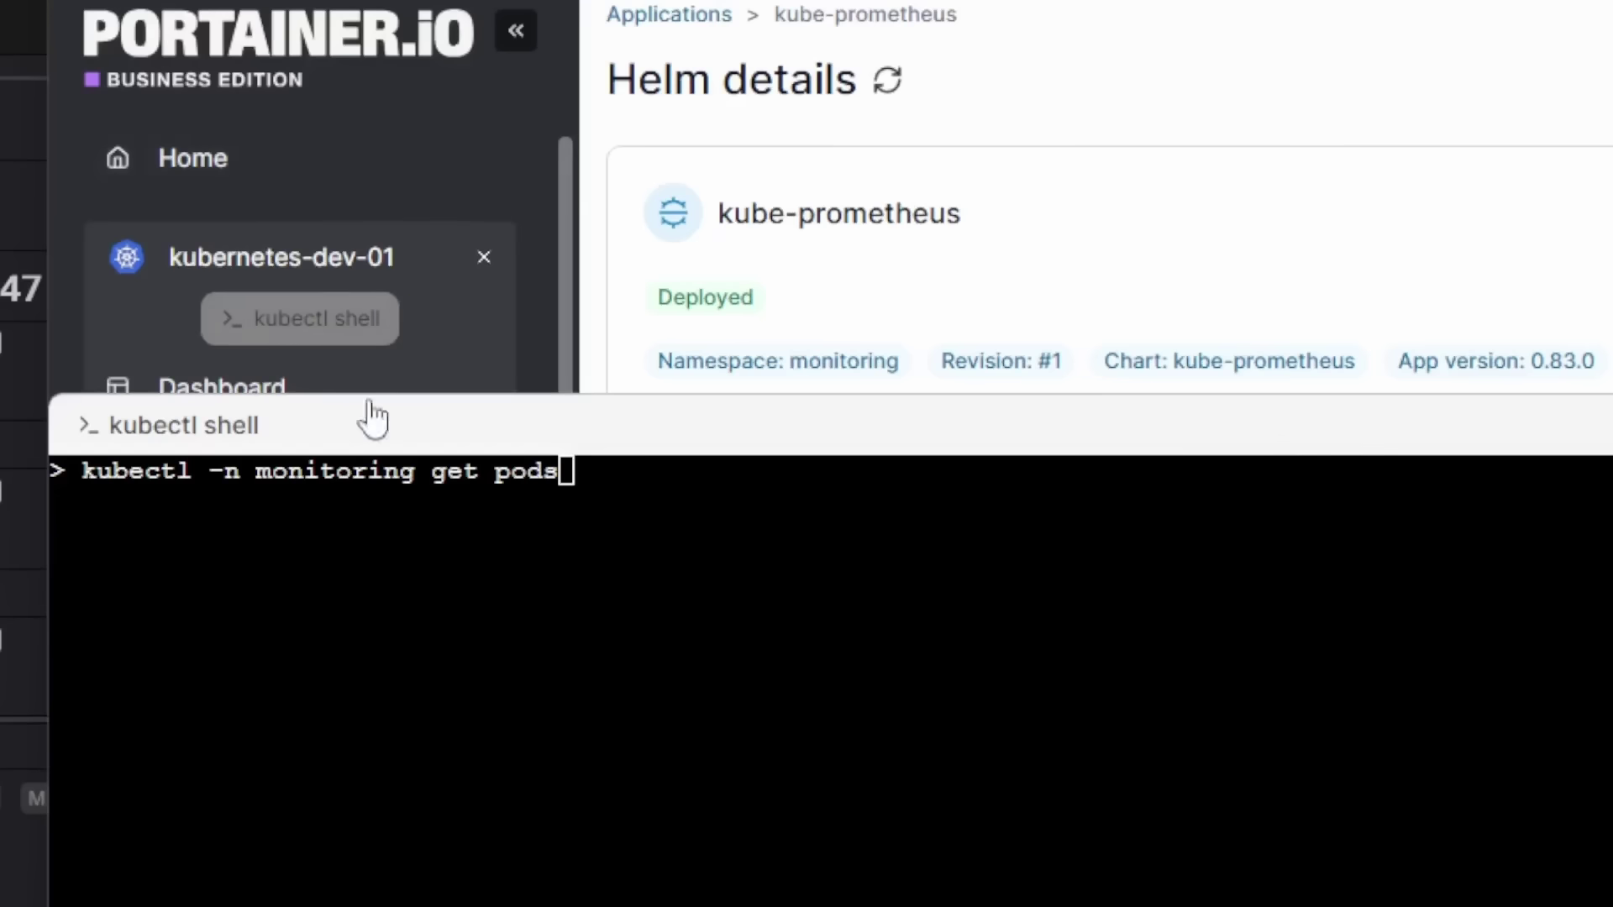
# Step: Run 'kubectl -n monitoring get pods' to list the running kube-prometheus pods
pyautogui.press('Return')
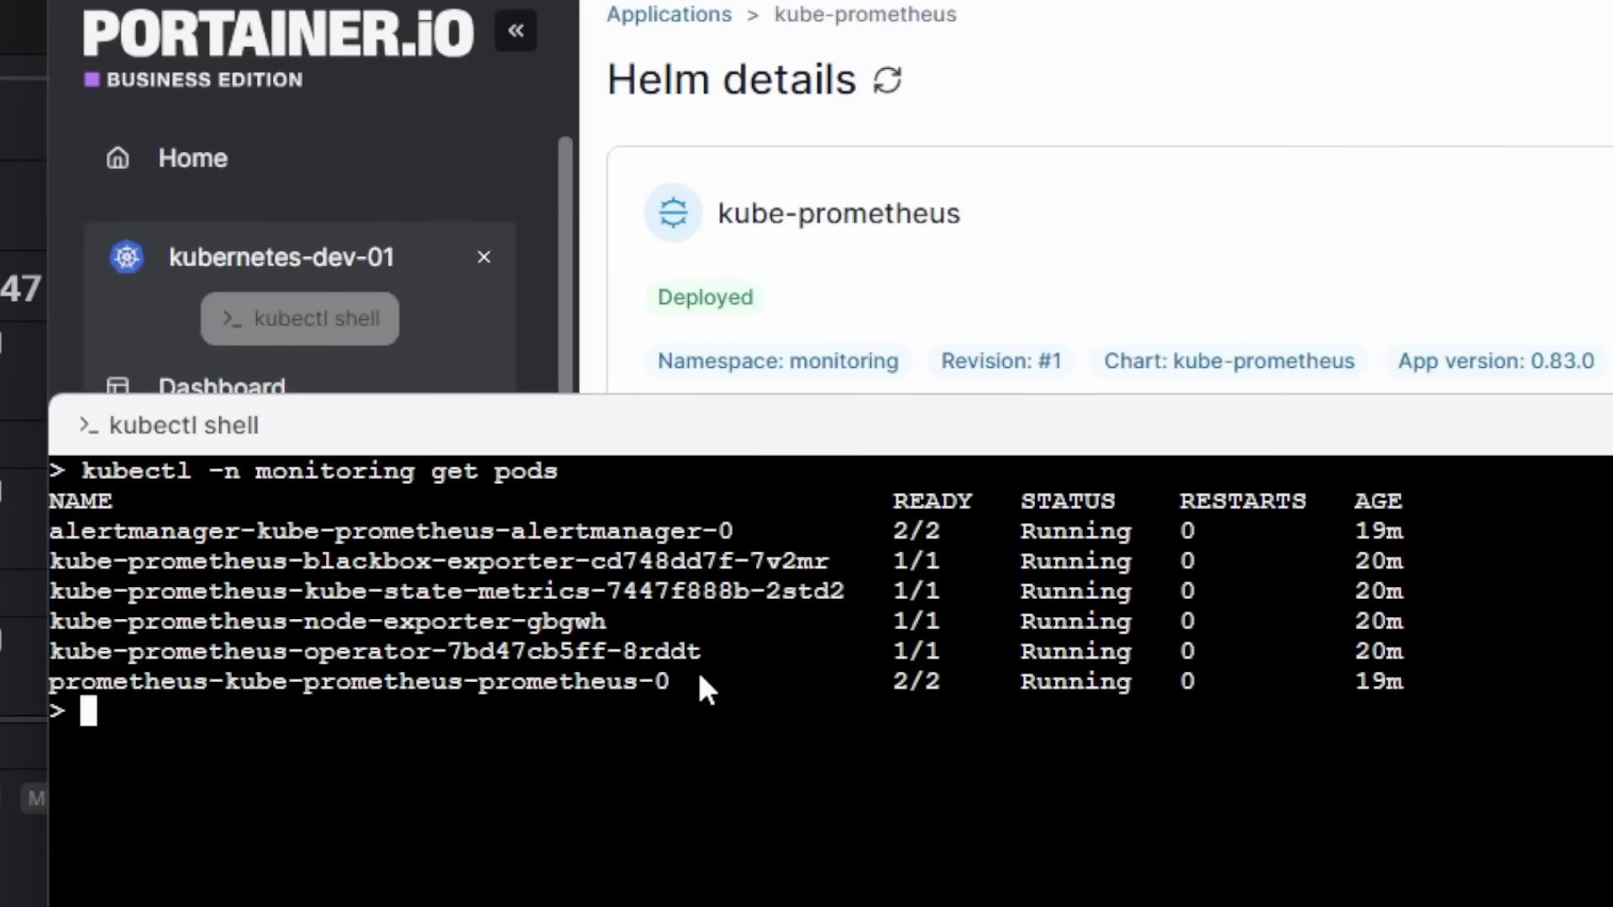